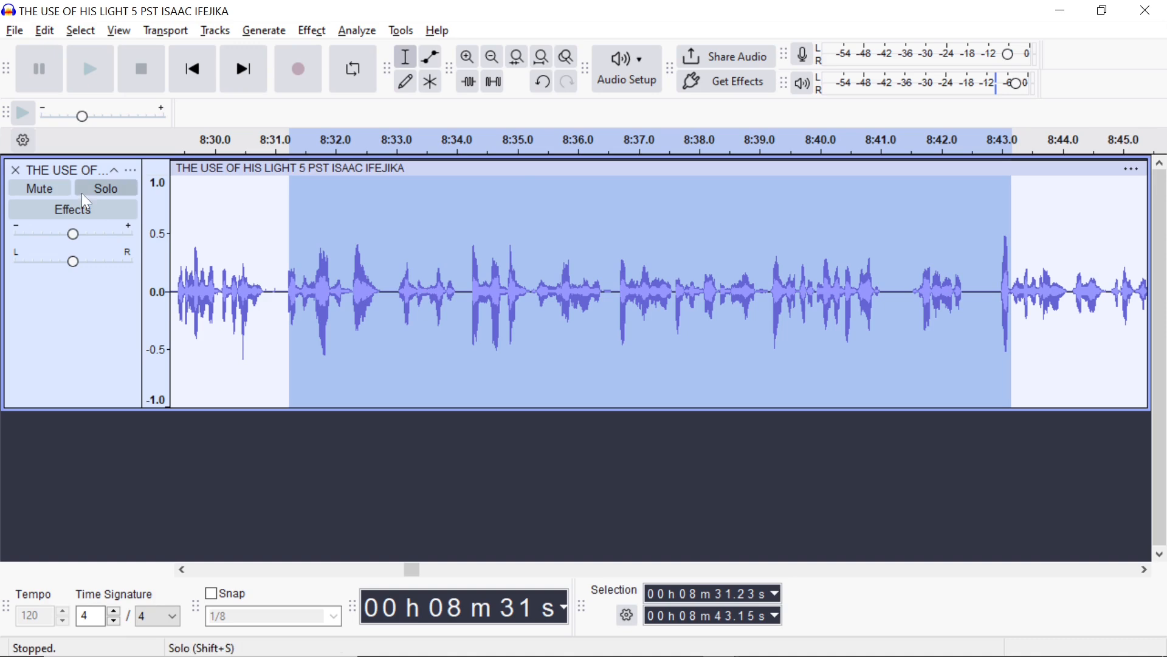
Add the Compressor as a realtime effect on the voice track.
{"action": "left_click", "coordinate": [82, 209]}
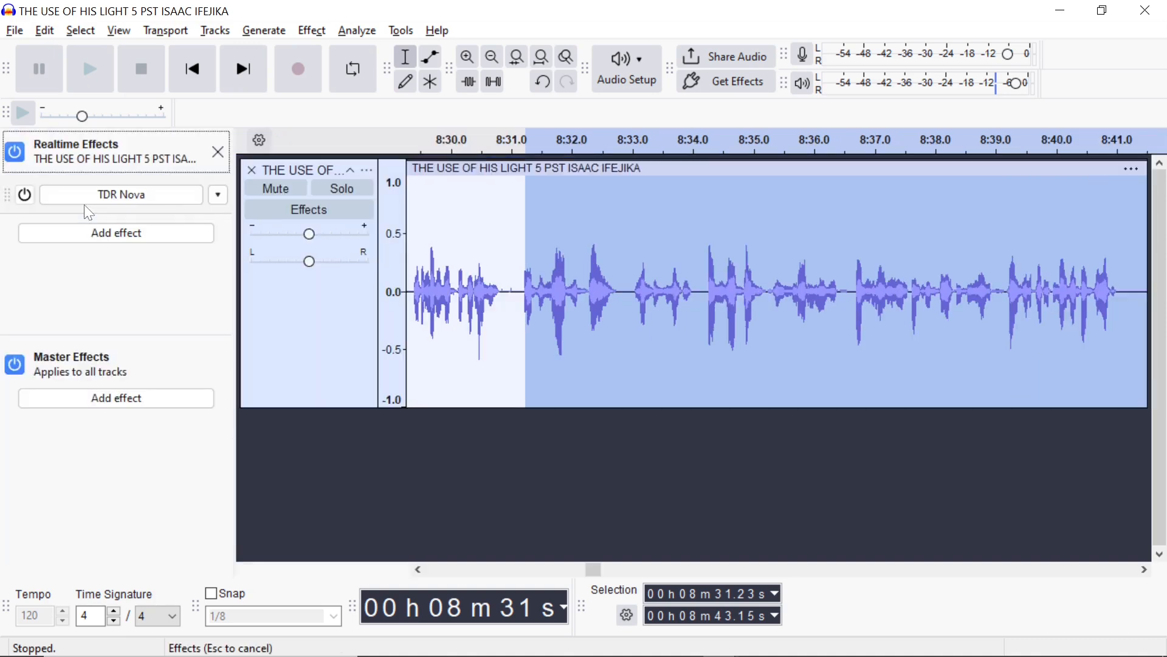
{"action": "left_click", "coordinate": [183, 231]}
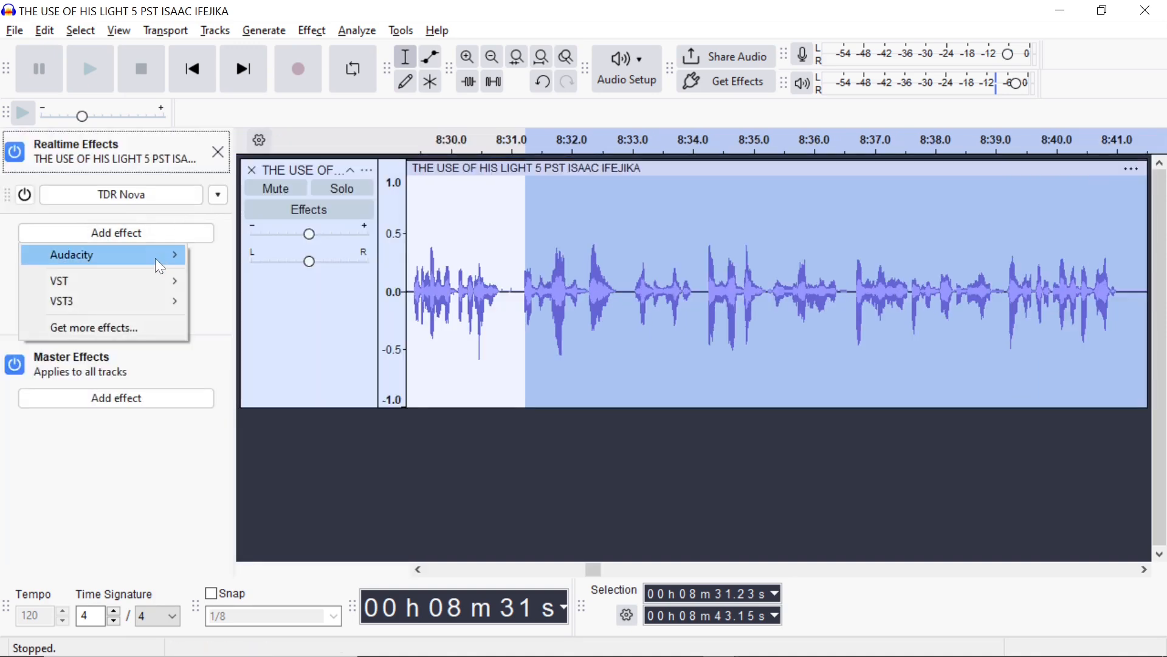
{"action": "mouse_move", "coordinate": [155, 259]}
{"action": "left_click", "coordinate": [243, 276]}
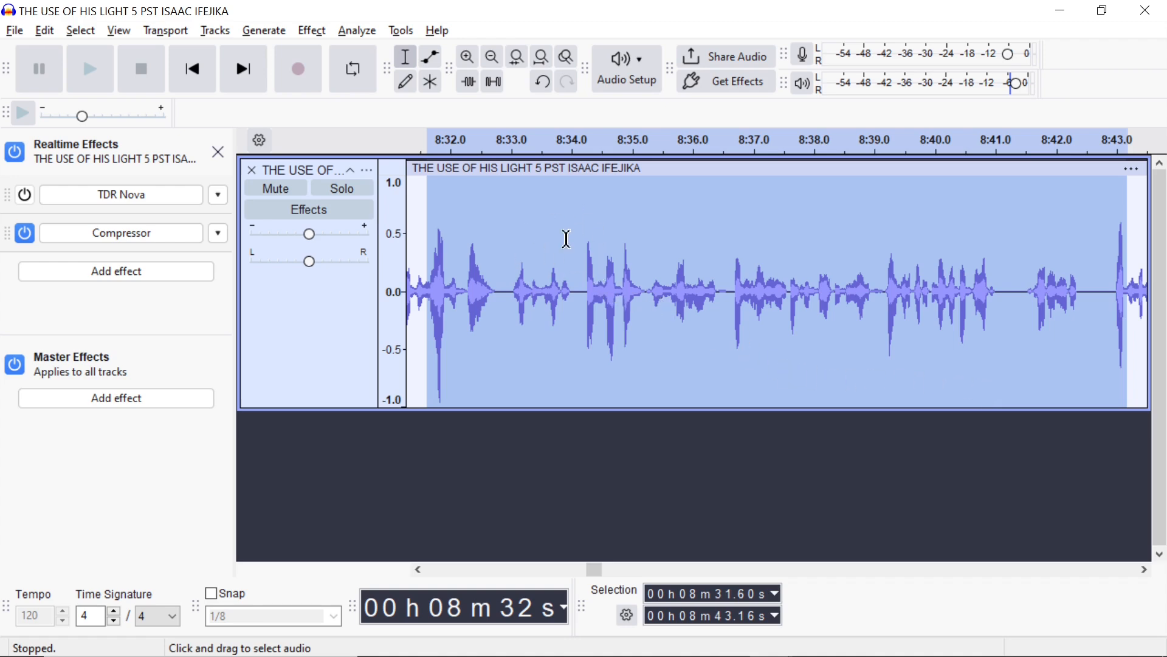
Run ACX Check on the selected passage to read its peak, RMS and noise floor levels, and dismiss the report.
{"action": "left_click", "coordinate": [374, 38]}
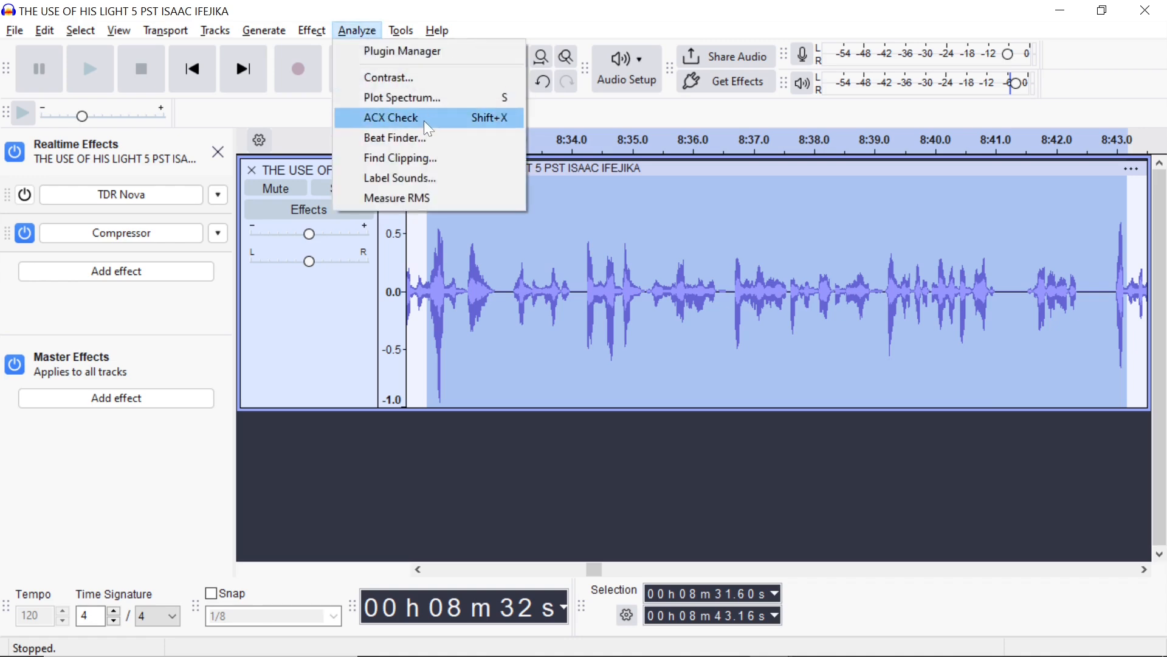
{"action": "left_click", "coordinate": [424, 119]}
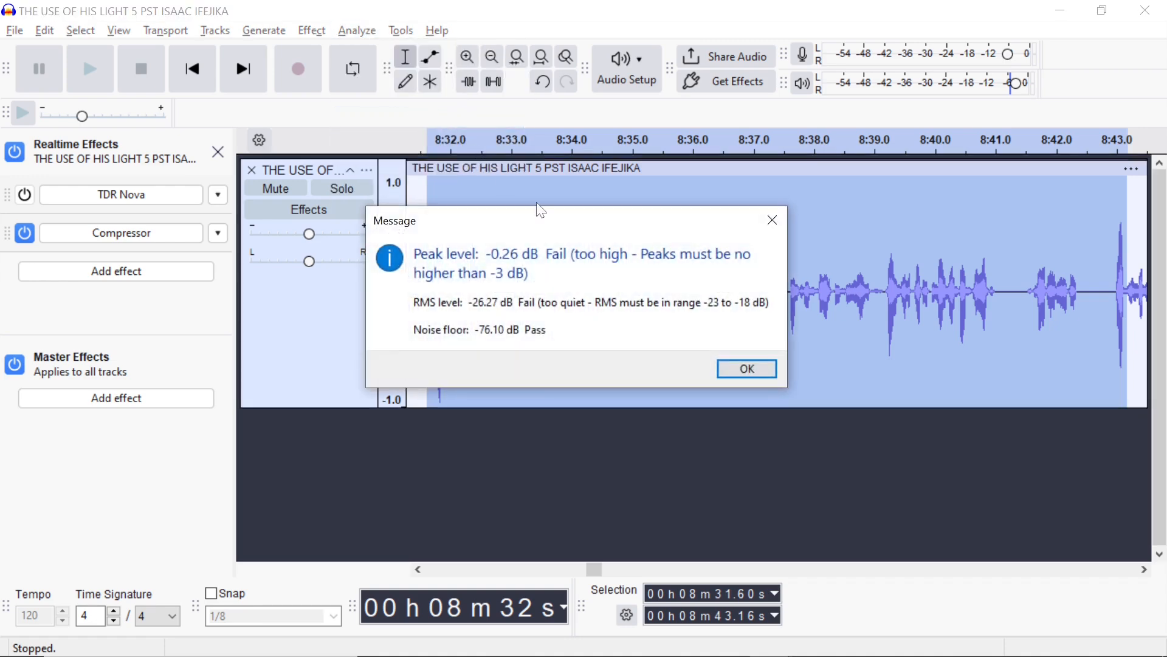
{"action": "left_click_drag", "start_coordinate": [548, 219], "coordinate": [655, 208]}
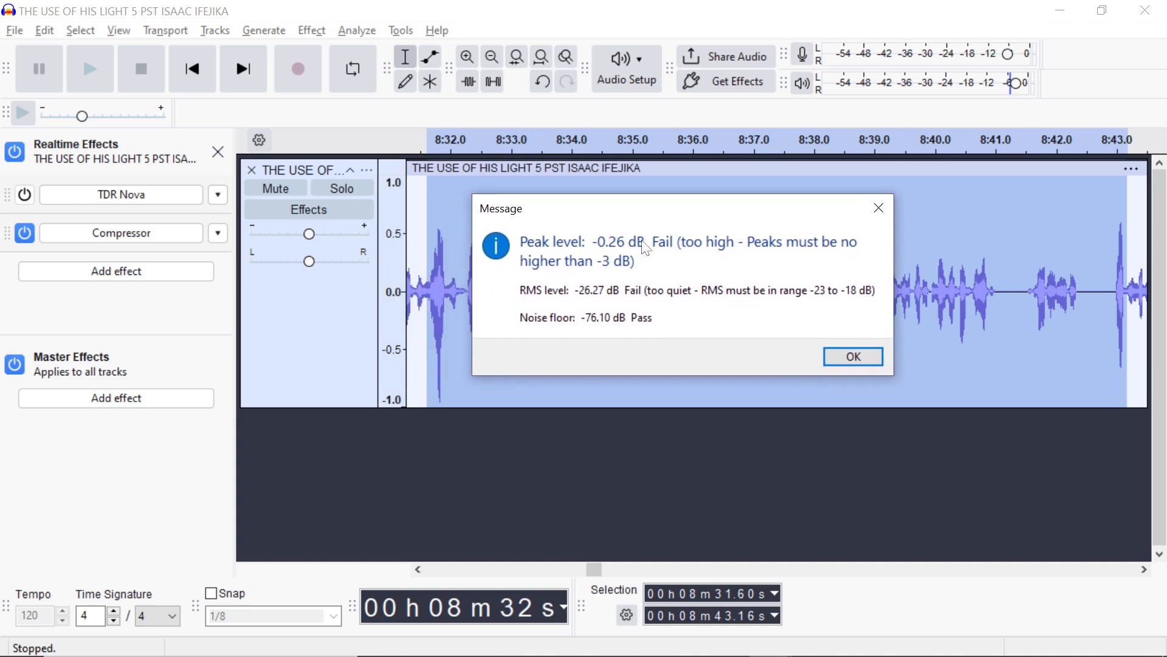
{"action": "left_click_drag", "start_coordinate": [645, 216], "coordinate": [711, 168]}
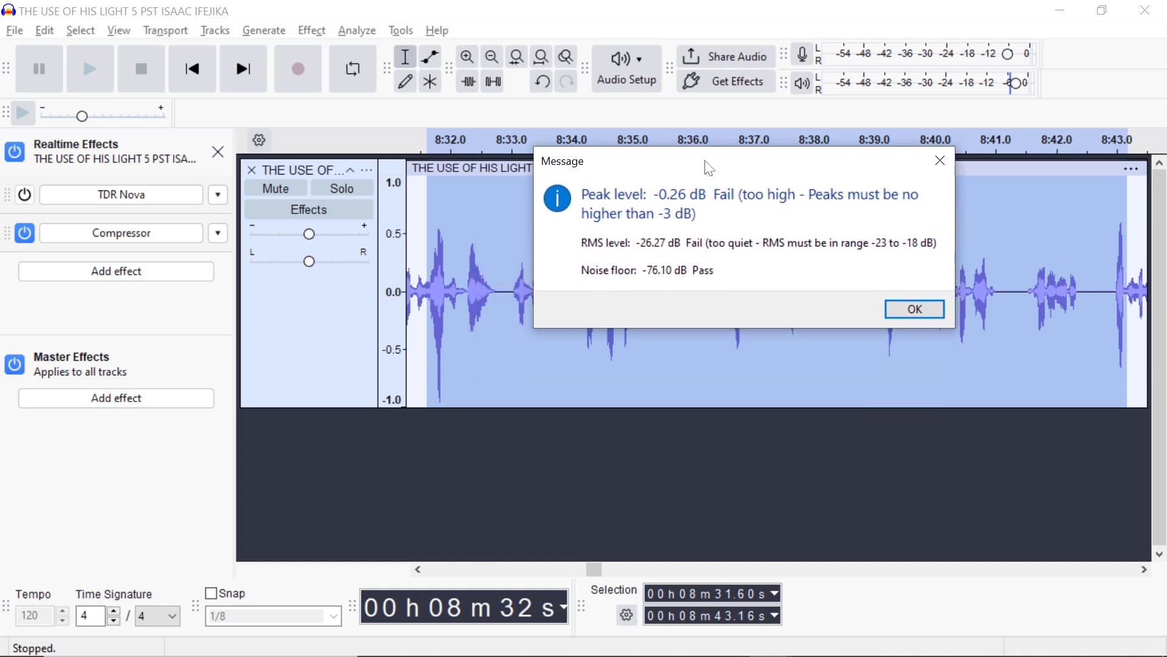
{"action": "key", "text": "space"}
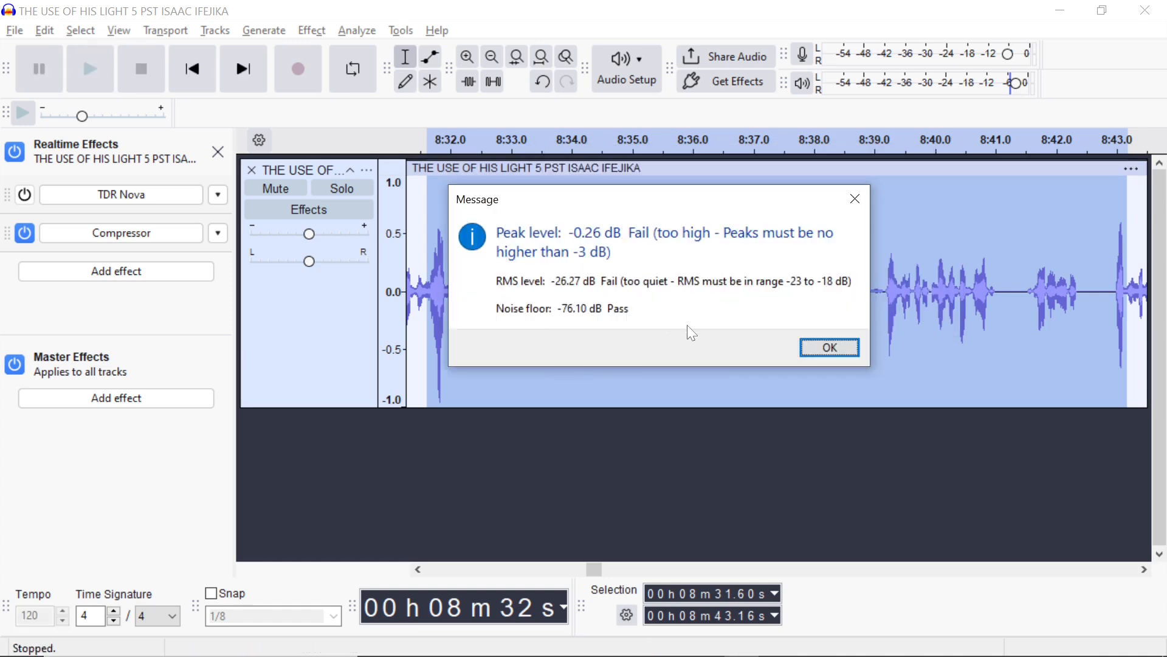
{"action": "left_click", "coordinate": [827, 348]}
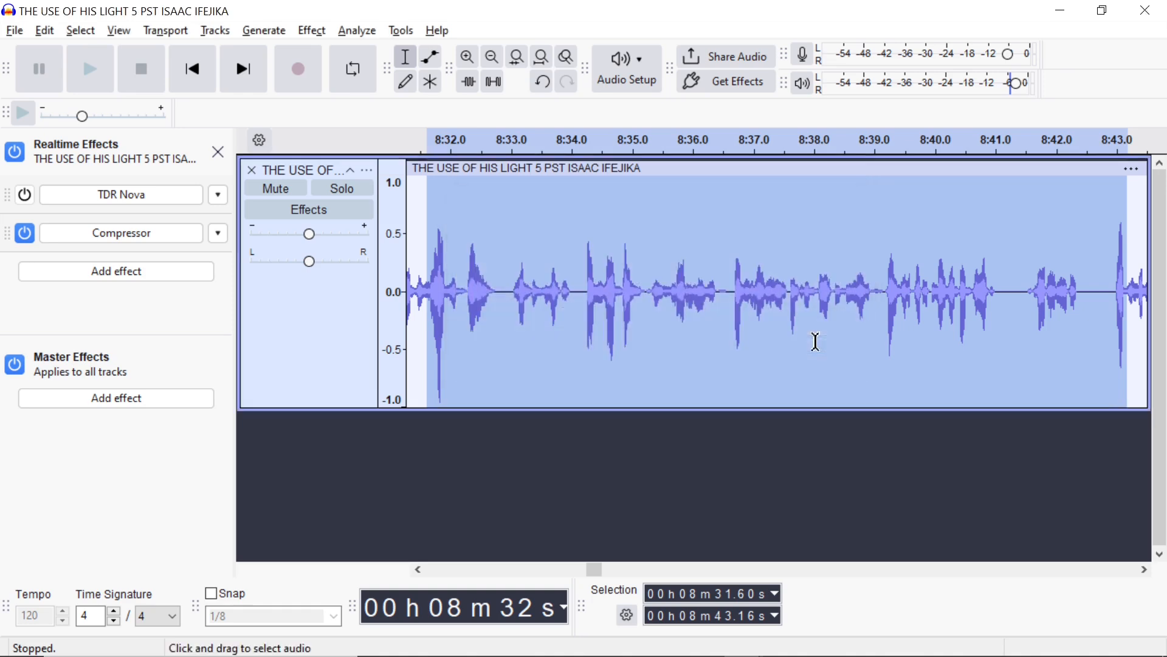
Open the Compressor's settings and set the threshold to -6.3 dB.
{"action": "left_click", "coordinate": [176, 234]}
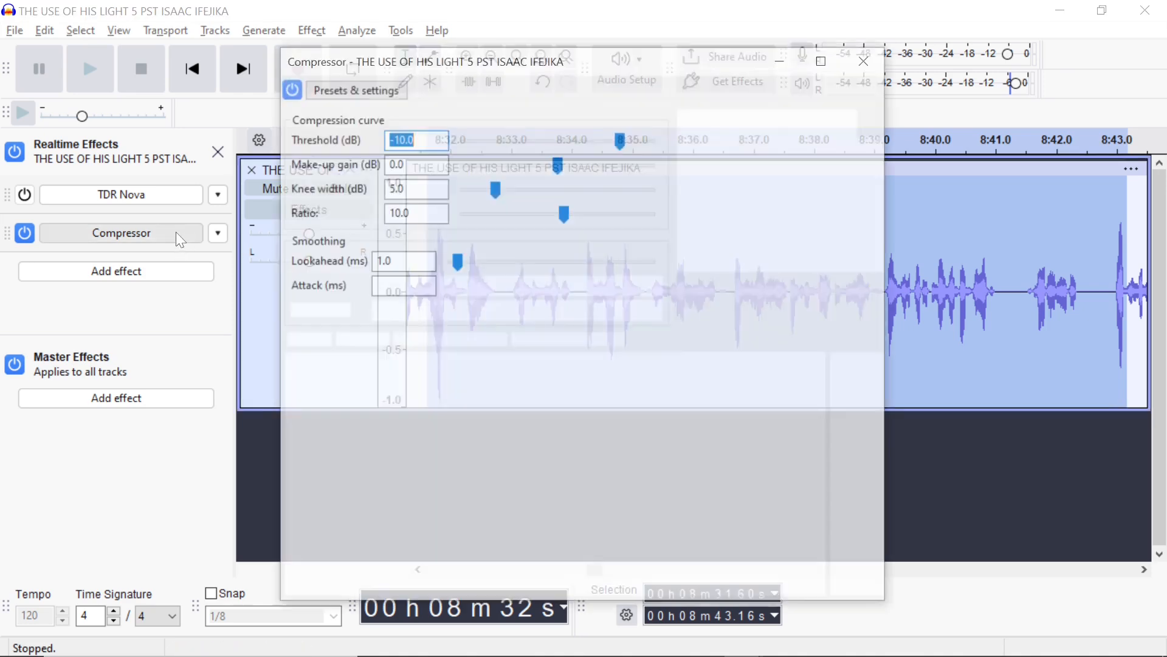
{"action": "left_click", "coordinate": [418, 140]}
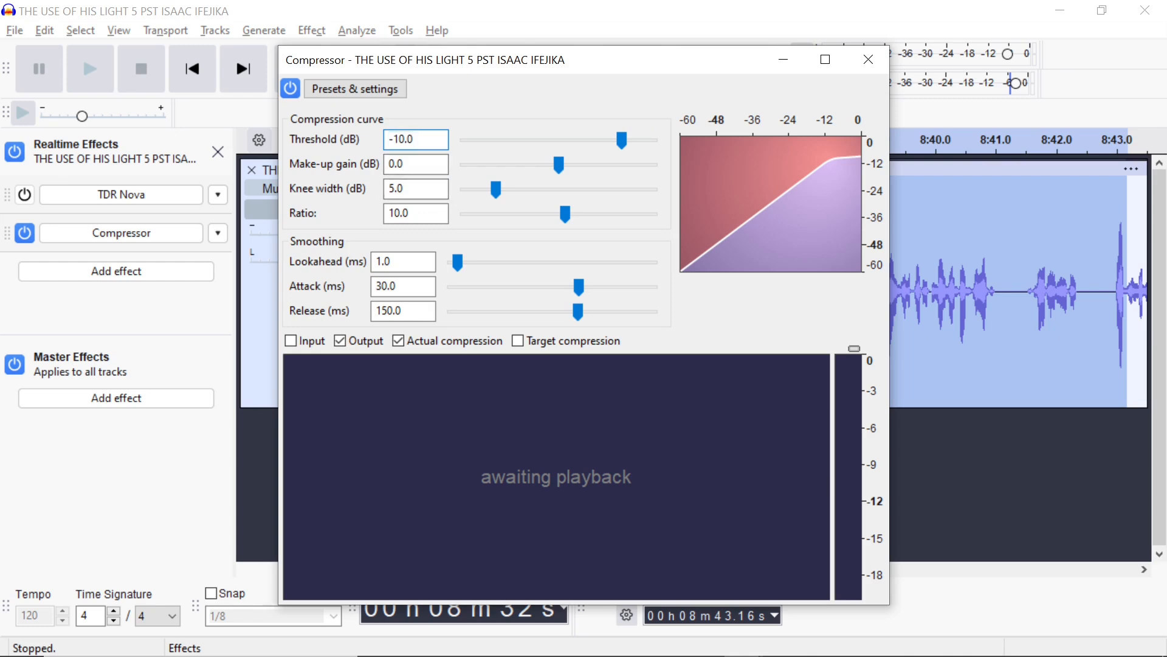
{"action": "key", "text": "BackSpace"}
{"action": "key", "text": "BackSpace"}
{"action": "key", "text": "BackSpace"}
{"action": "key", "text": "BackSpace"}
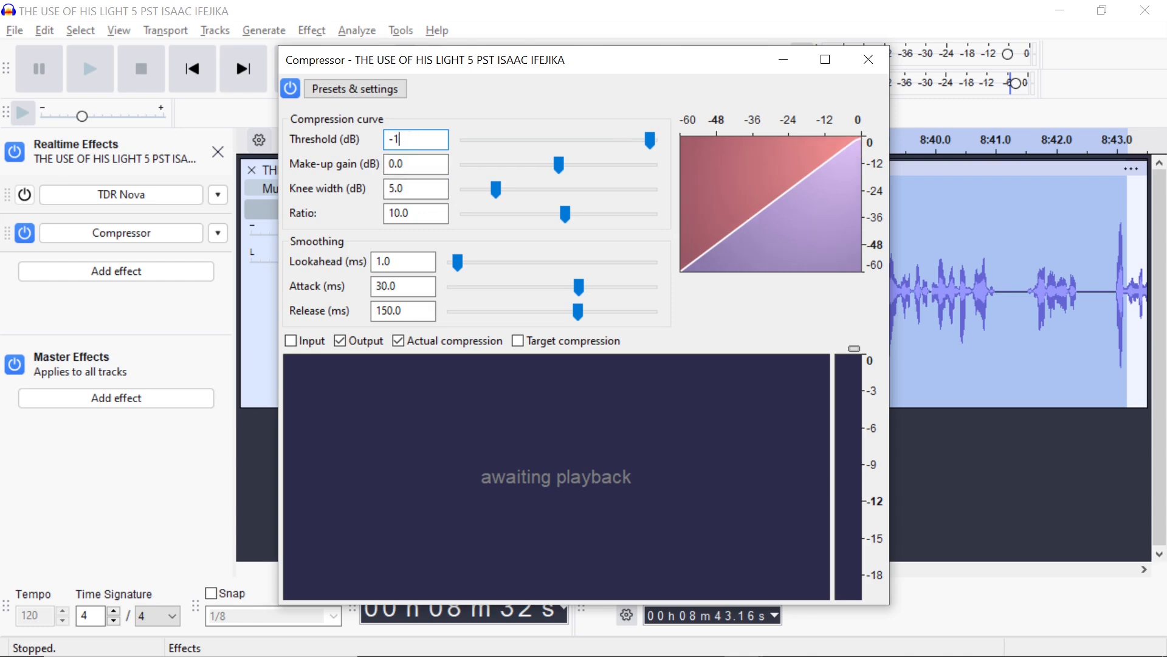
{"action": "type", "text": "6.3"}
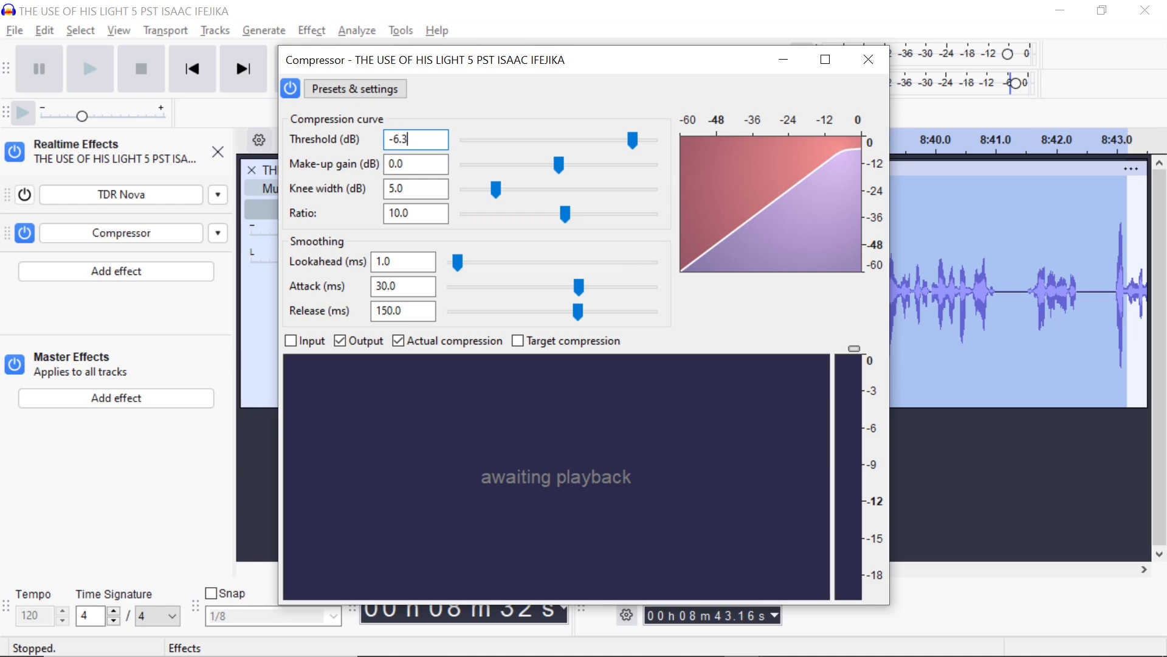
Set the Compressor's ratio to 6 and play the selected passage to preview the compression.
{"action": "left_click_drag", "start_coordinate": [412, 213], "coordinate": [386, 214]}
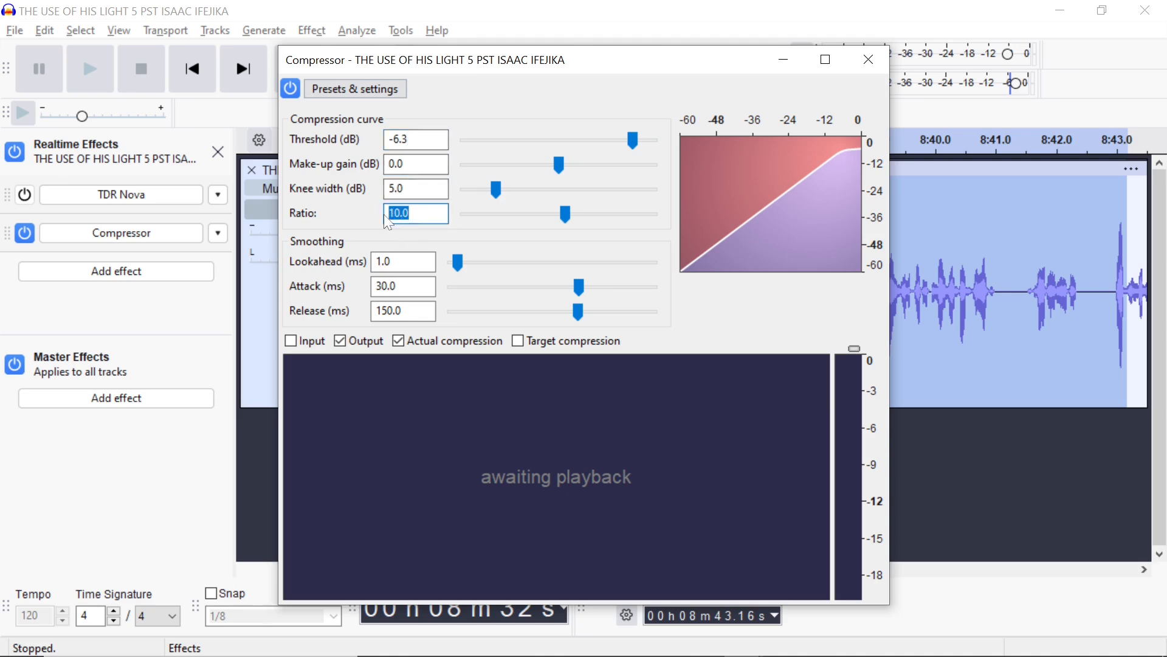
{"action": "type", "text": "6"}
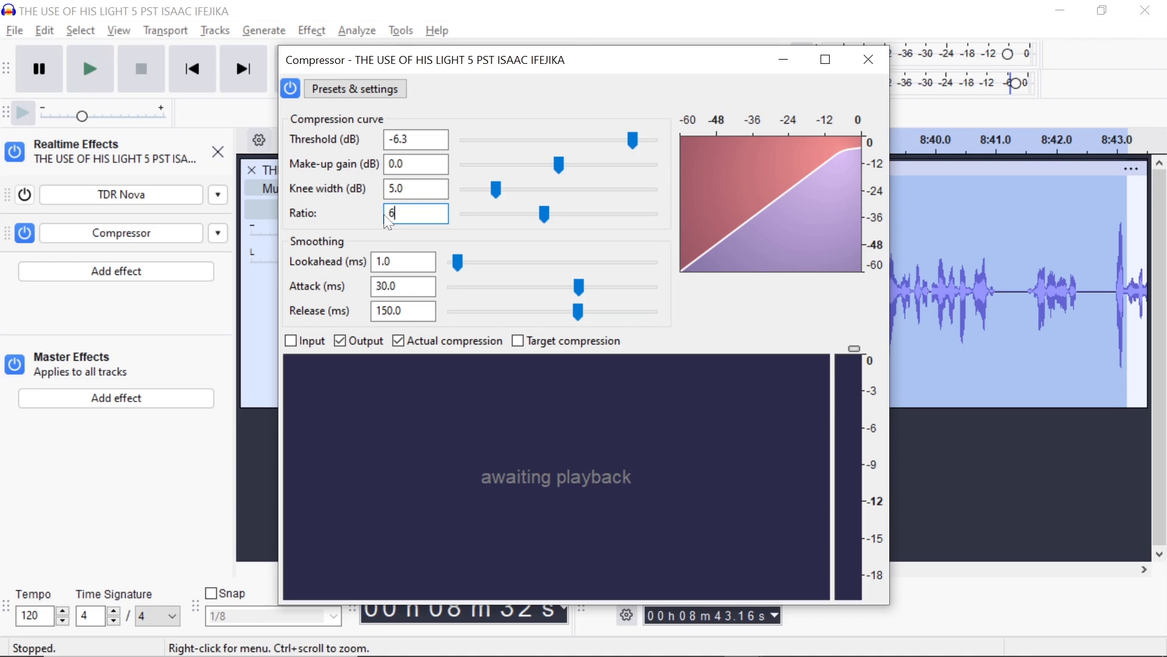
{"action": "key", "text": "space"}
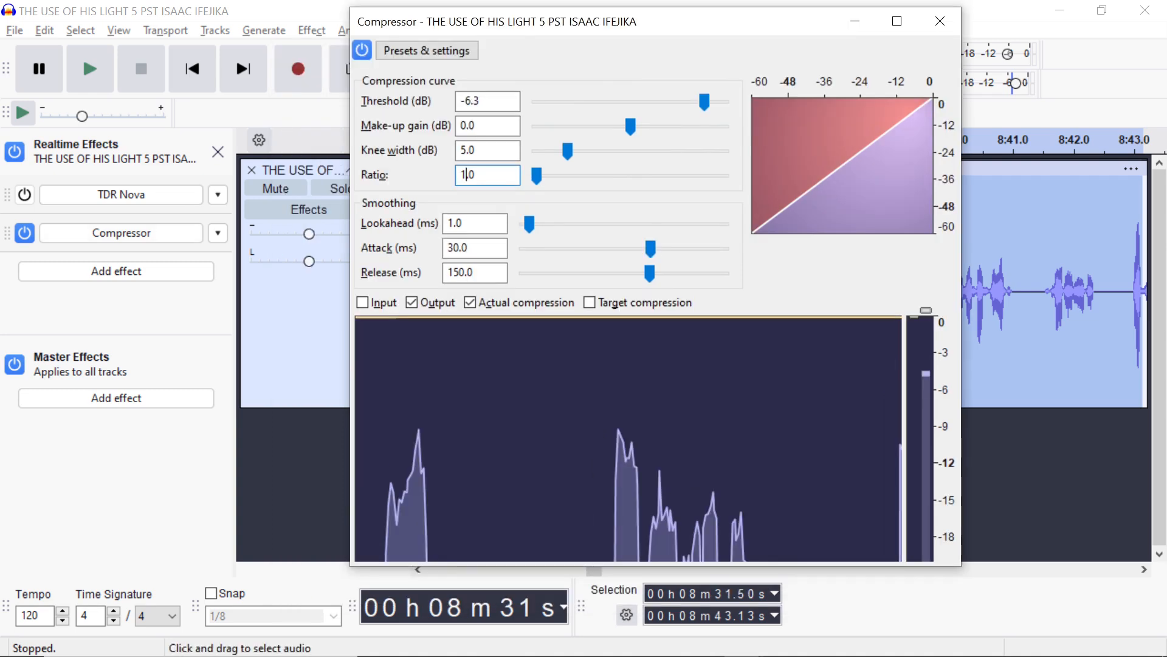
{"action": "key", "text": "BackSpace"}
{"action": "type", "text": "6"}
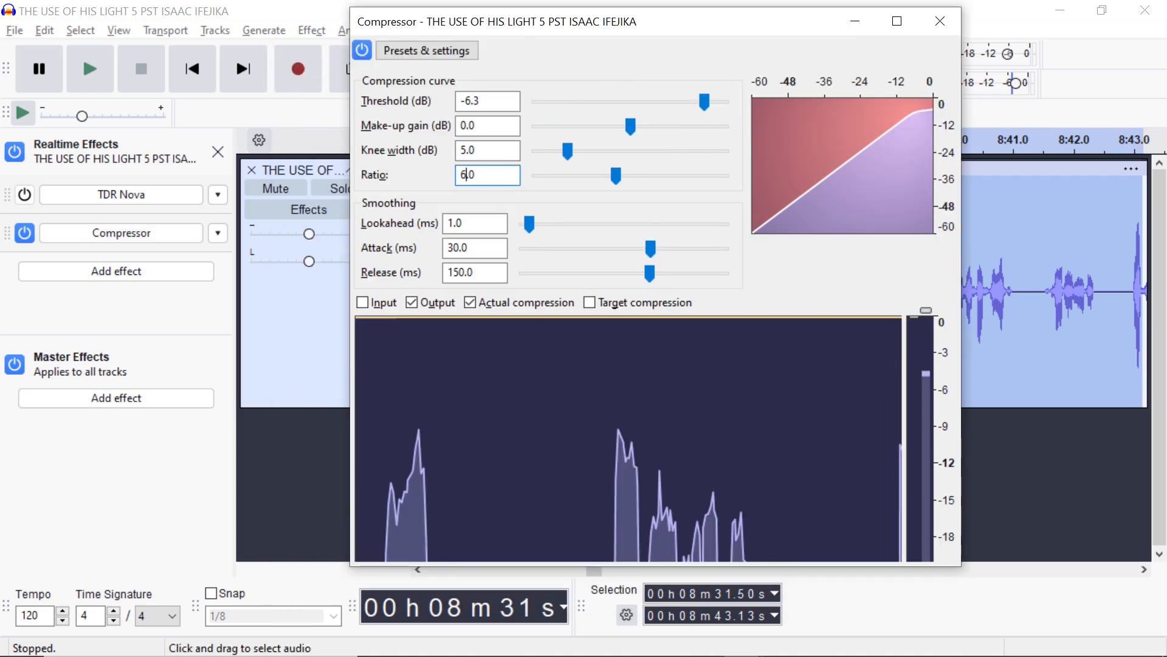
{"action": "key", "text": "space"}
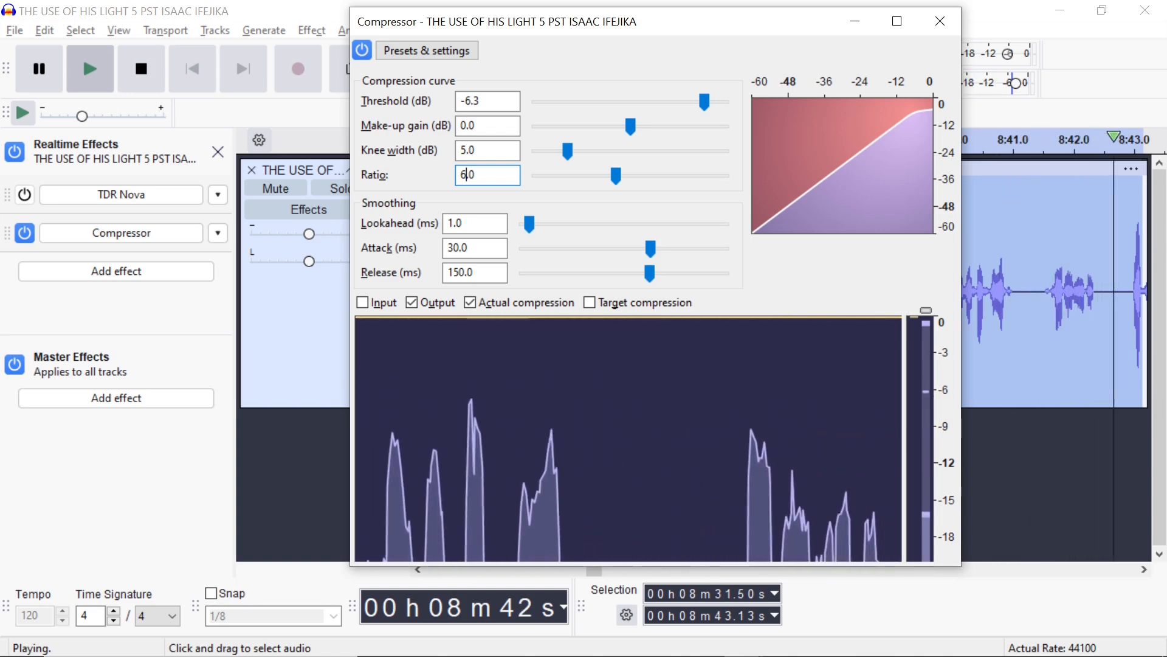
Reduce the Compressor's attack to 0 ms and play the selected passage with it.
{"action": "left_click", "coordinate": [448, 248]}
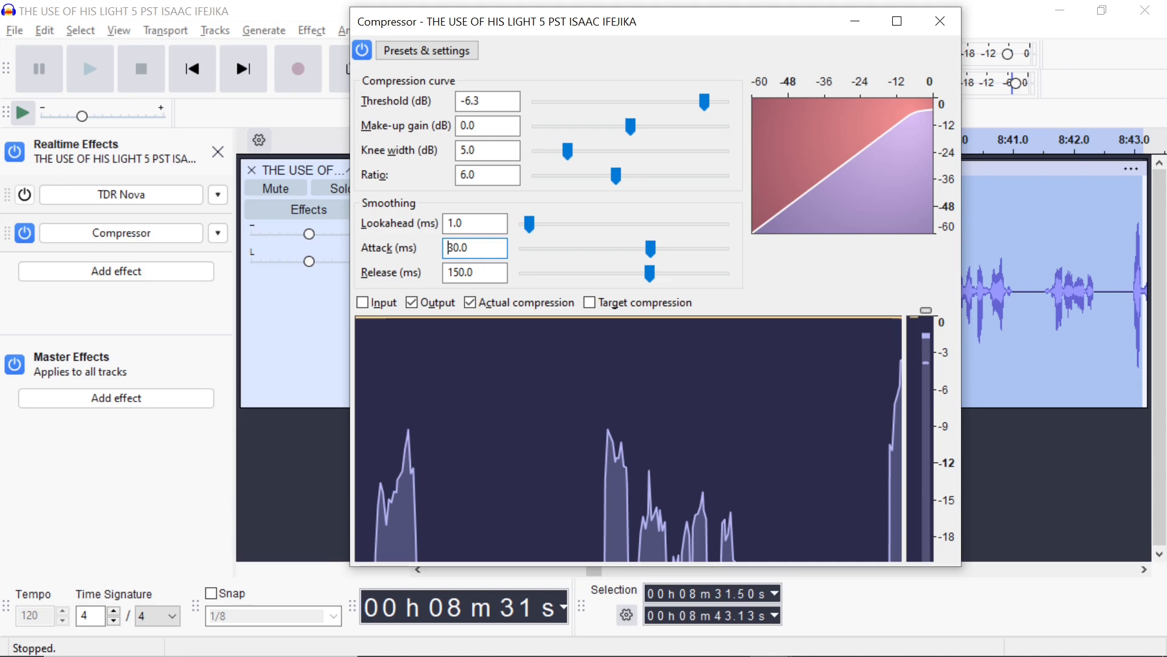
{"action": "left_click_drag", "start_coordinate": [651, 250], "coordinate": [519, 265]}
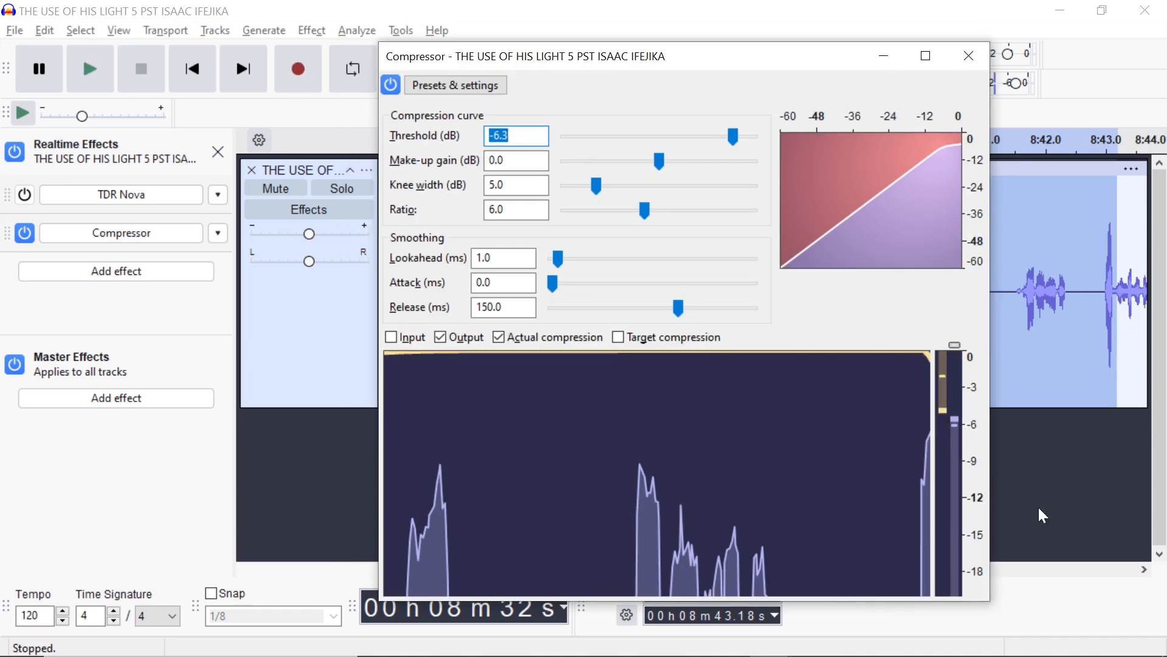
{"action": "key", "text": "space"}
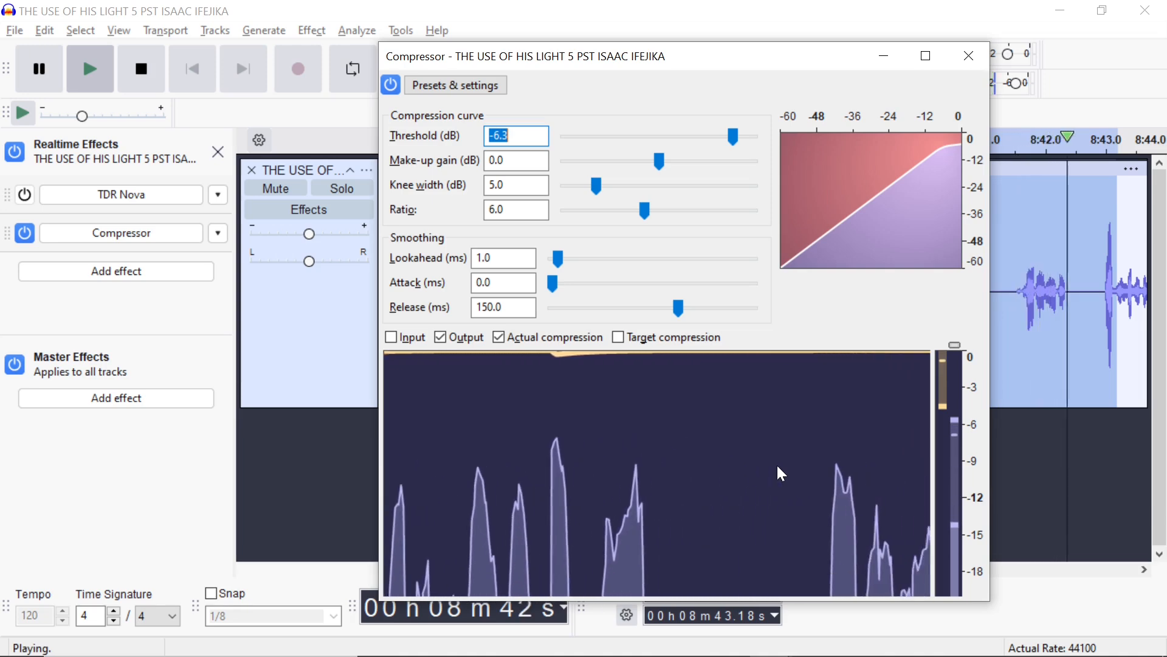
{"action": "key", "text": "space"}
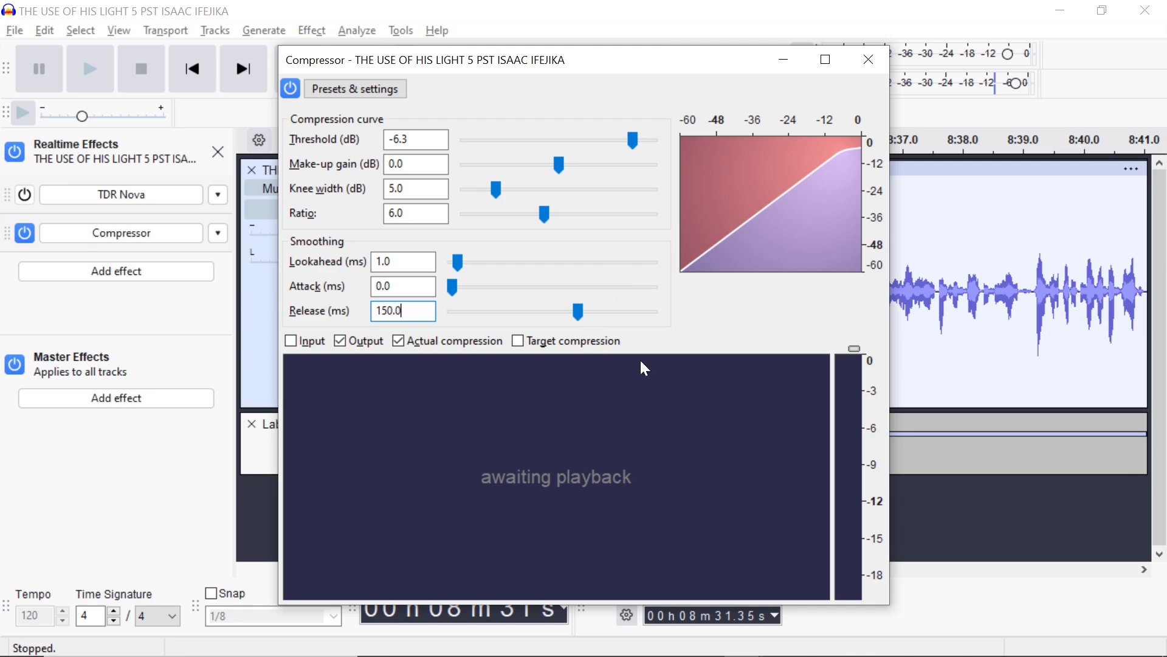
Put the Compressor window away and select the louder passage around label 2, from about 9:53.2 to 10:02.8.
{"action": "left_click", "coordinate": [782, 62]}
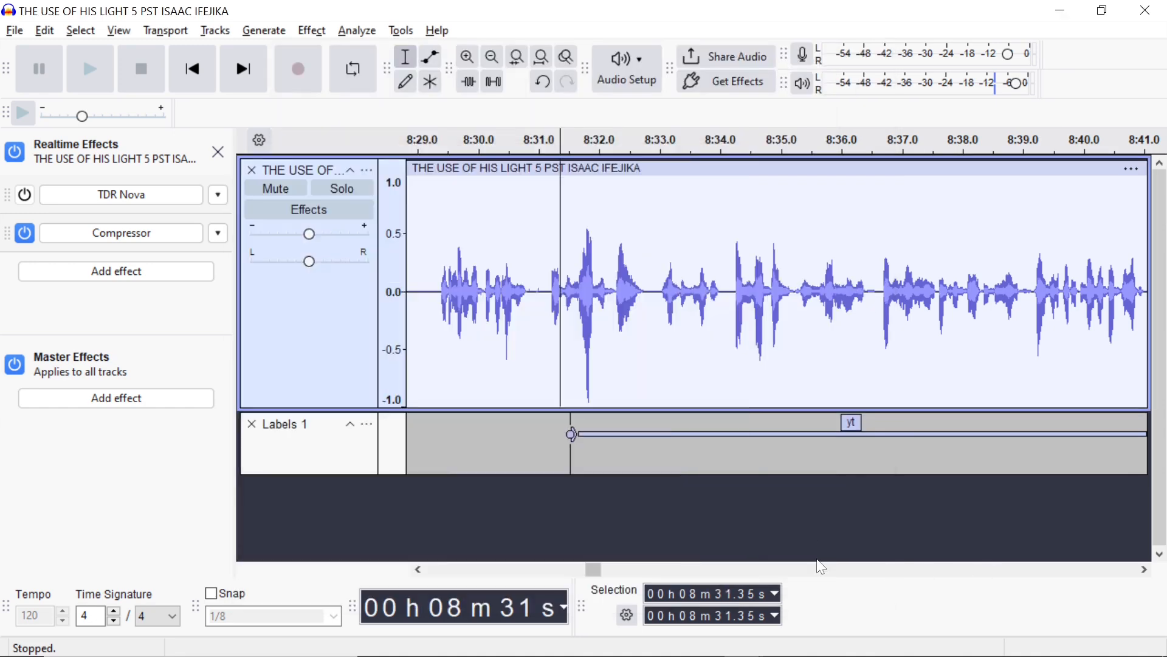
{"action": "left_click_drag", "start_coordinate": [600, 575], "coordinate": [624, 569]}
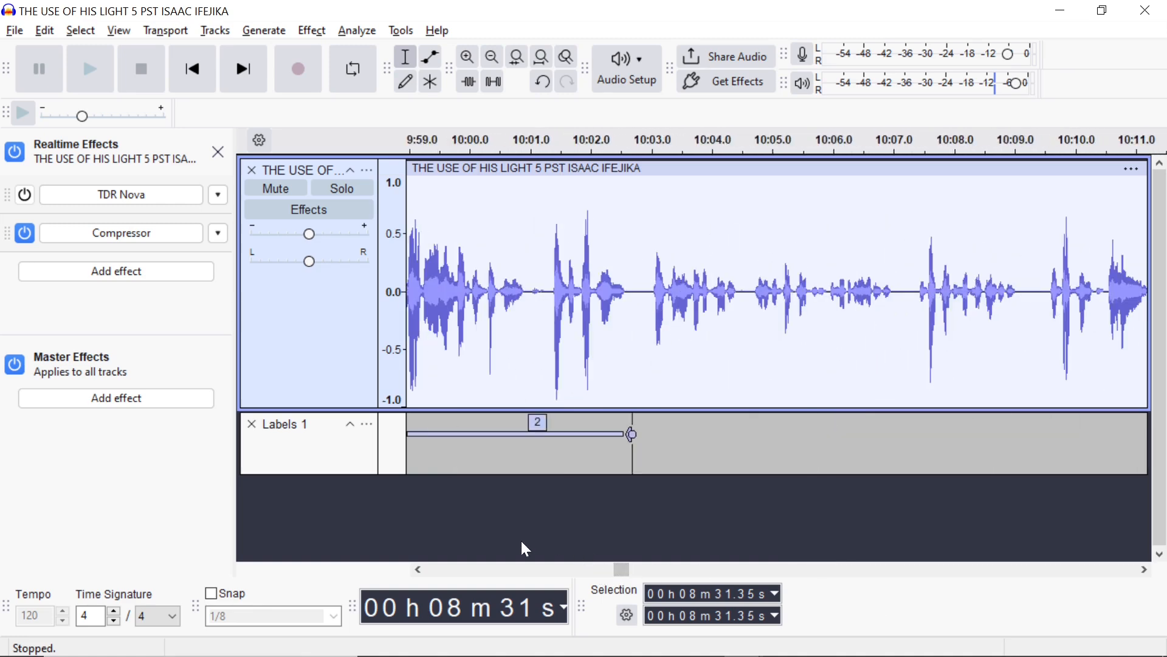
{"action": "left_click", "coordinate": [419, 570]}
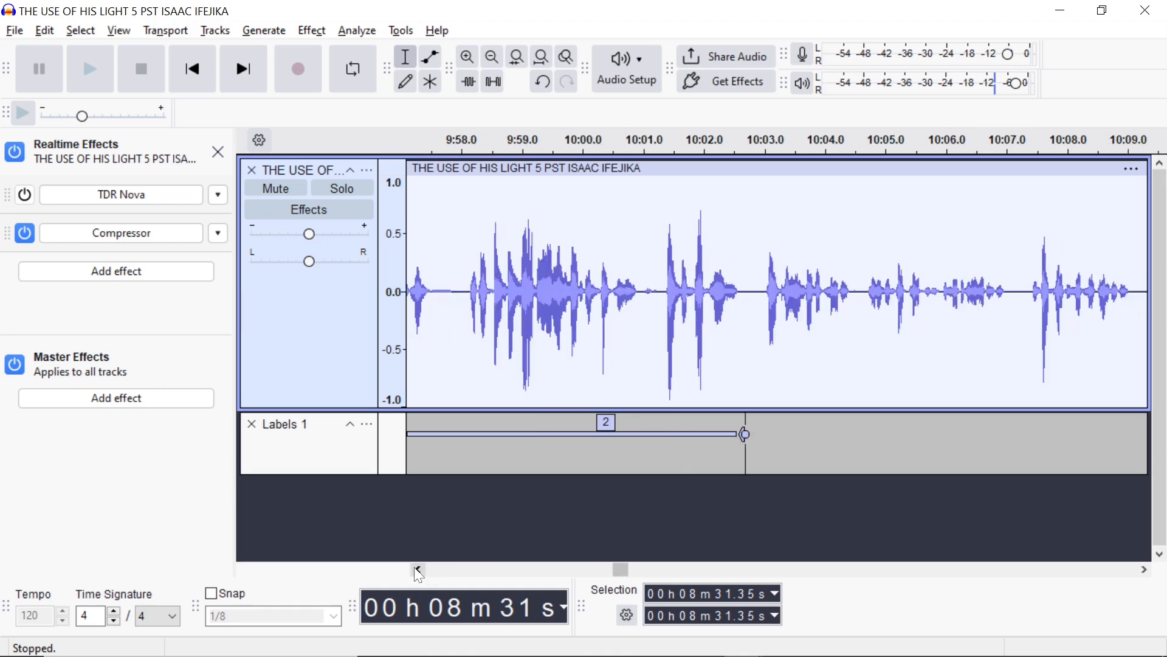
{"action": "left_click", "coordinate": [419, 570]}
{"action": "left_click", "coordinate": [418, 570]}
{"action": "left_click", "coordinate": [419, 570]}
{"action": "left_click", "coordinate": [418, 570]}
{"action": "left_click", "coordinate": [419, 570]}
{"action": "left_click_drag", "start_coordinate": [481, 365], "coordinate": [1061, 360]}
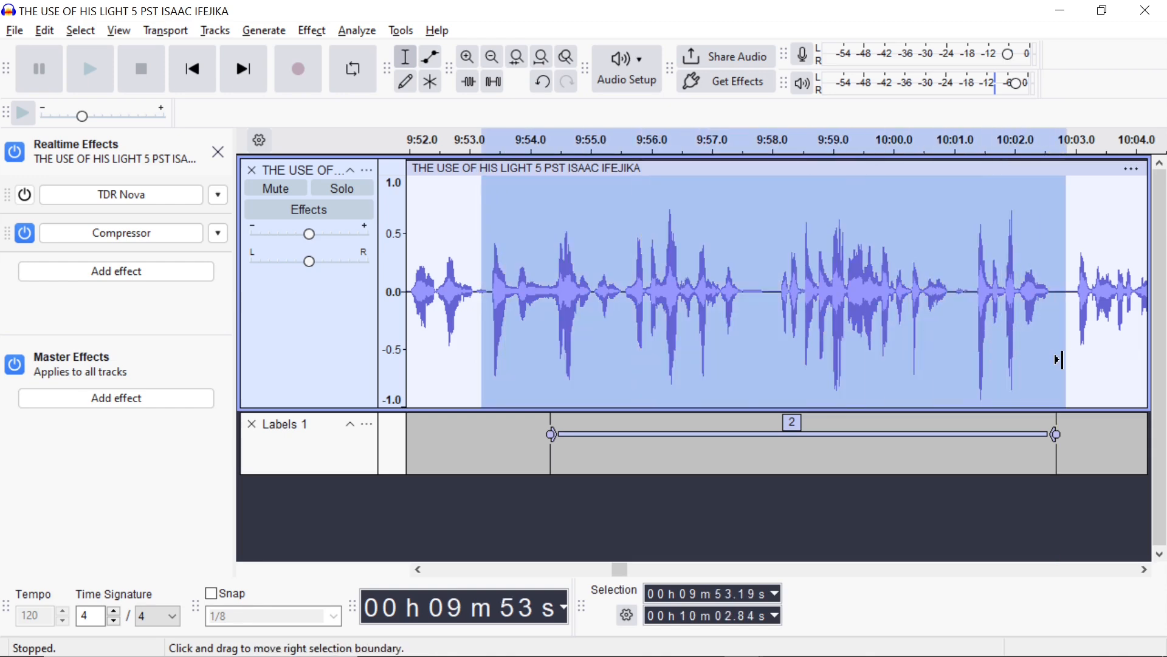
Reopen the Compressor and compare release times of 1000 ms and 0 ms by playing the selected passage with each.
{"action": "left_click", "coordinate": [133, 240]}
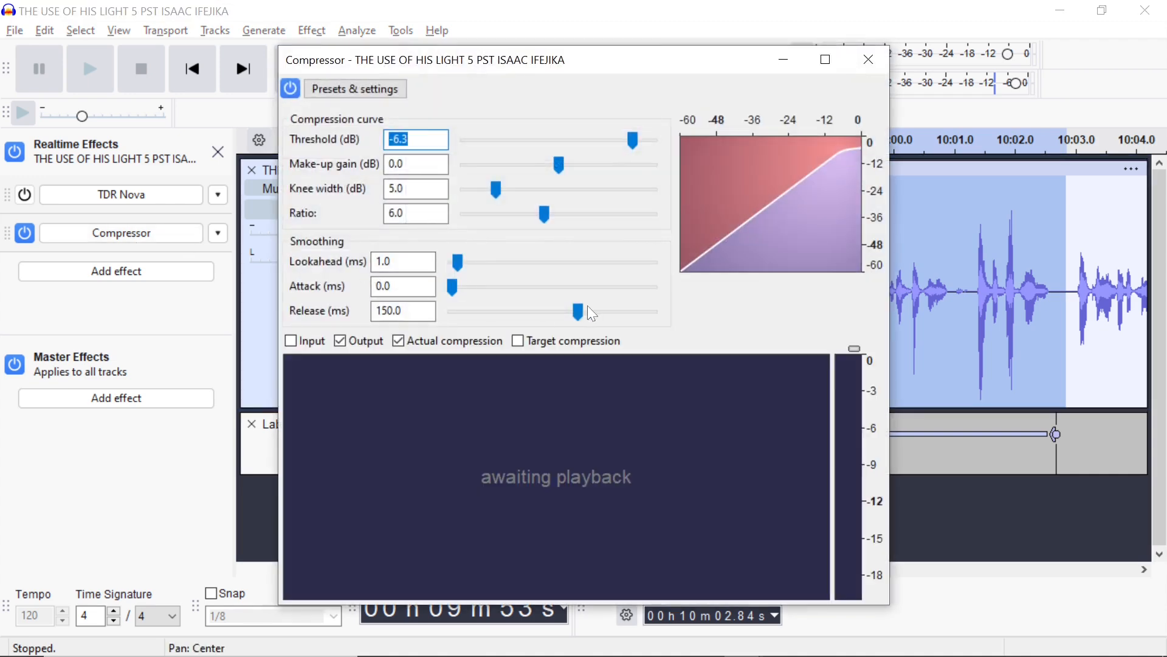
{"action": "left_click_drag", "start_coordinate": [579, 313], "coordinate": [665, 313]}
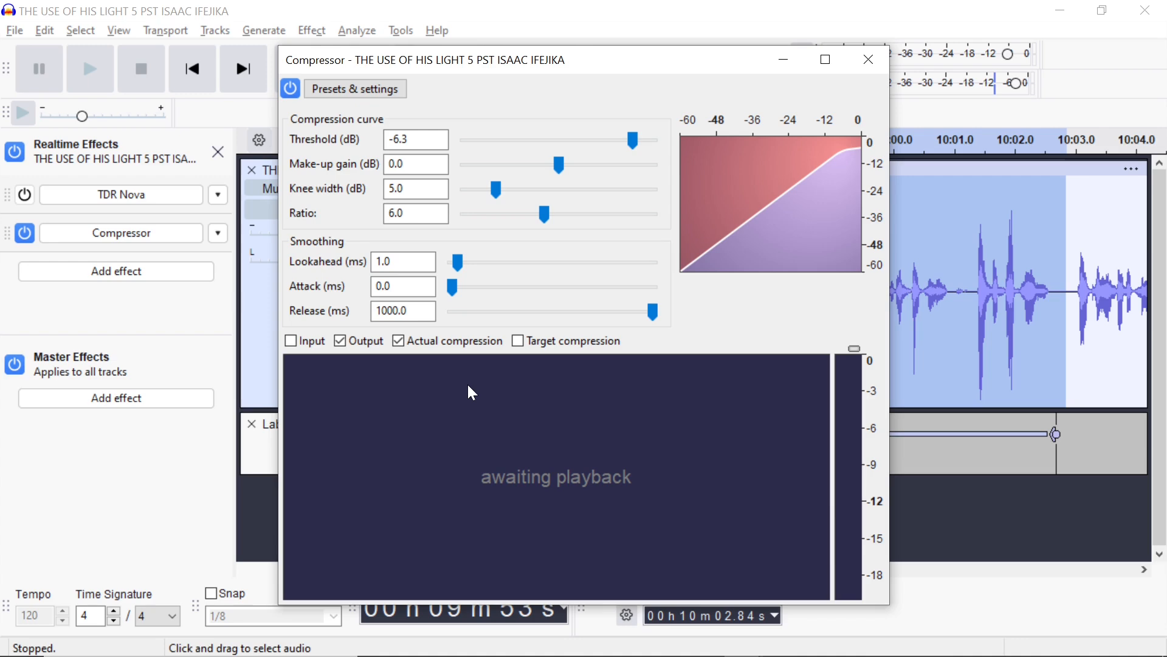
{"action": "key", "text": "space"}
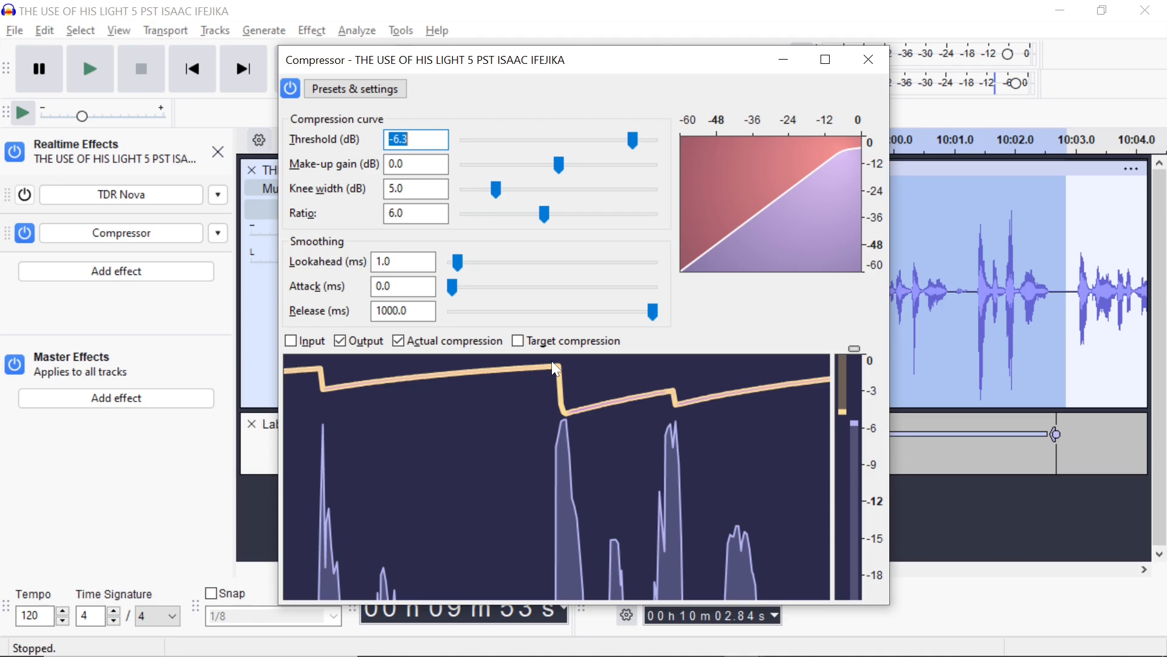
{"action": "left_click_drag", "start_coordinate": [648, 312], "coordinate": [447, 325]}
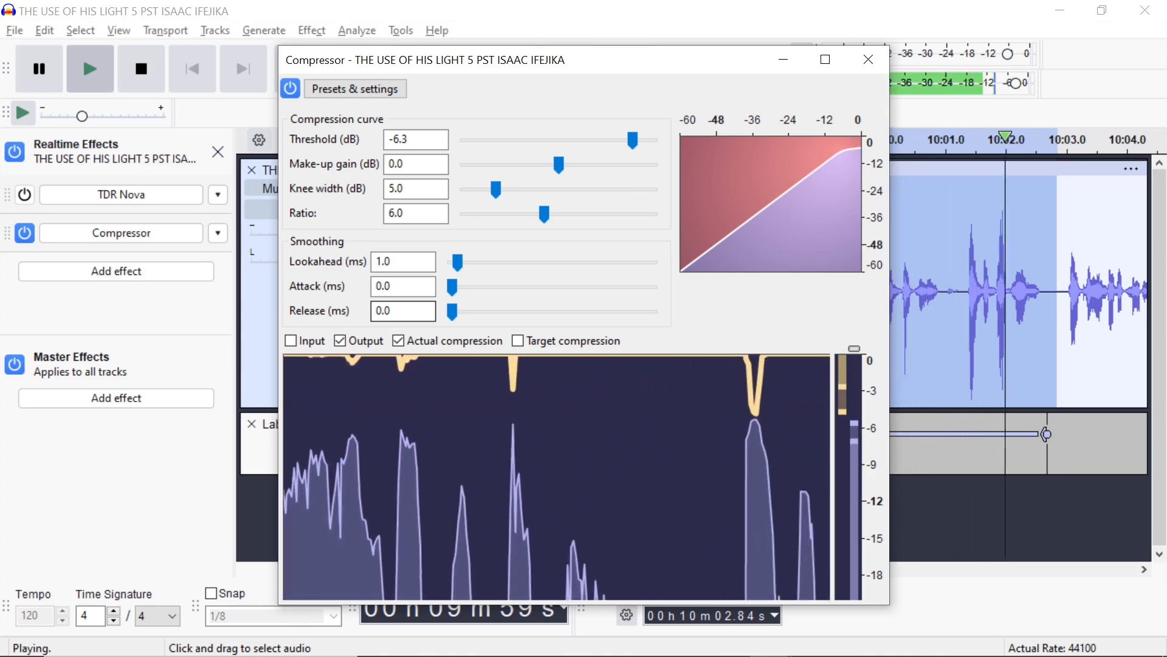
{"action": "key", "text": "space"}
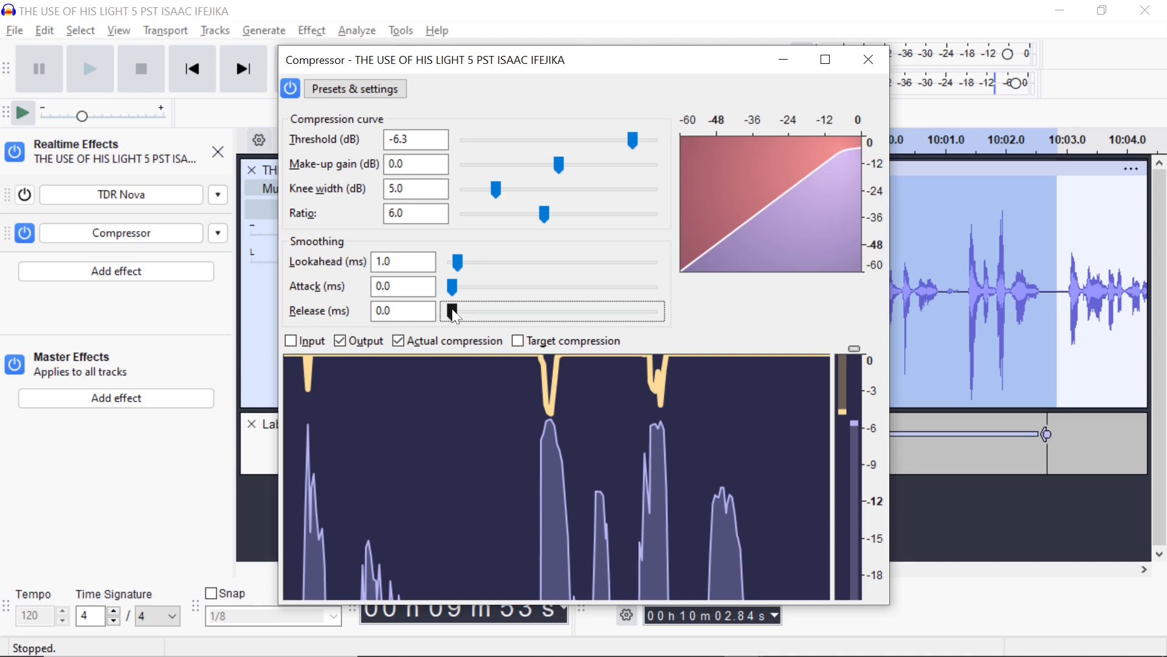
Set the Compressor's release to 150.7 ms.
{"action": "left_click_drag", "start_coordinate": [452, 311], "coordinate": [569, 335]}
{"action": "left_click", "coordinate": [387, 310]}
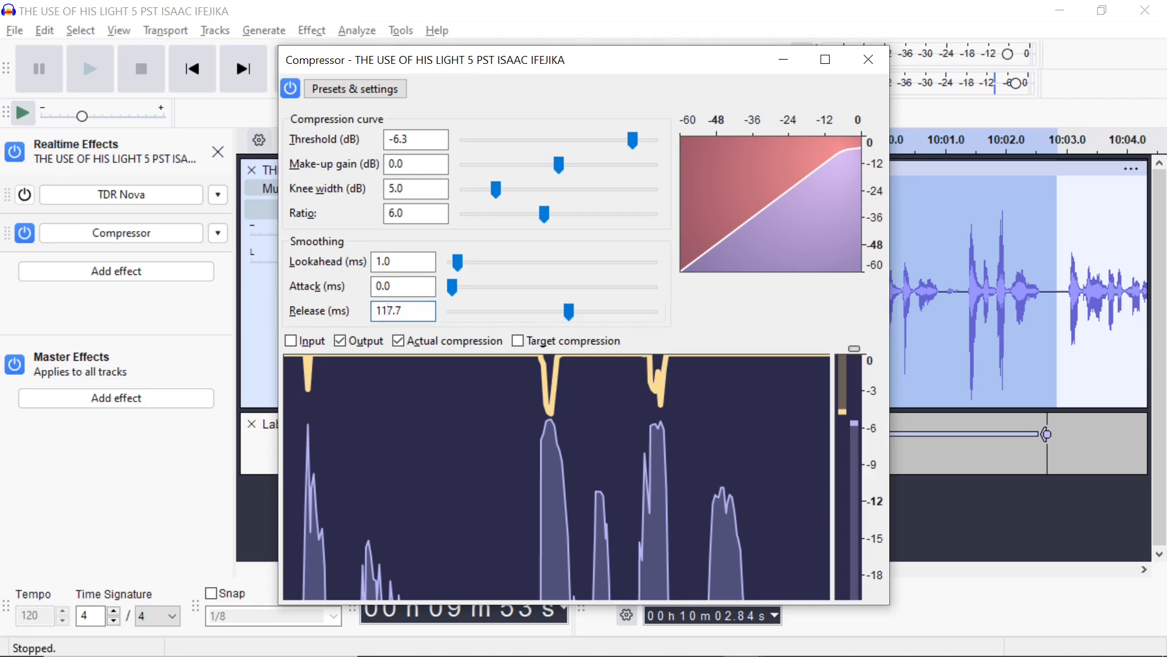
{"action": "key", "text": "BackSpace"}
{"action": "key", "text": "BackSpace"}
{"action": "type", "text": "5"}
{"action": "key", "text": "BackSpace"}
{"action": "type", "text": "50"}
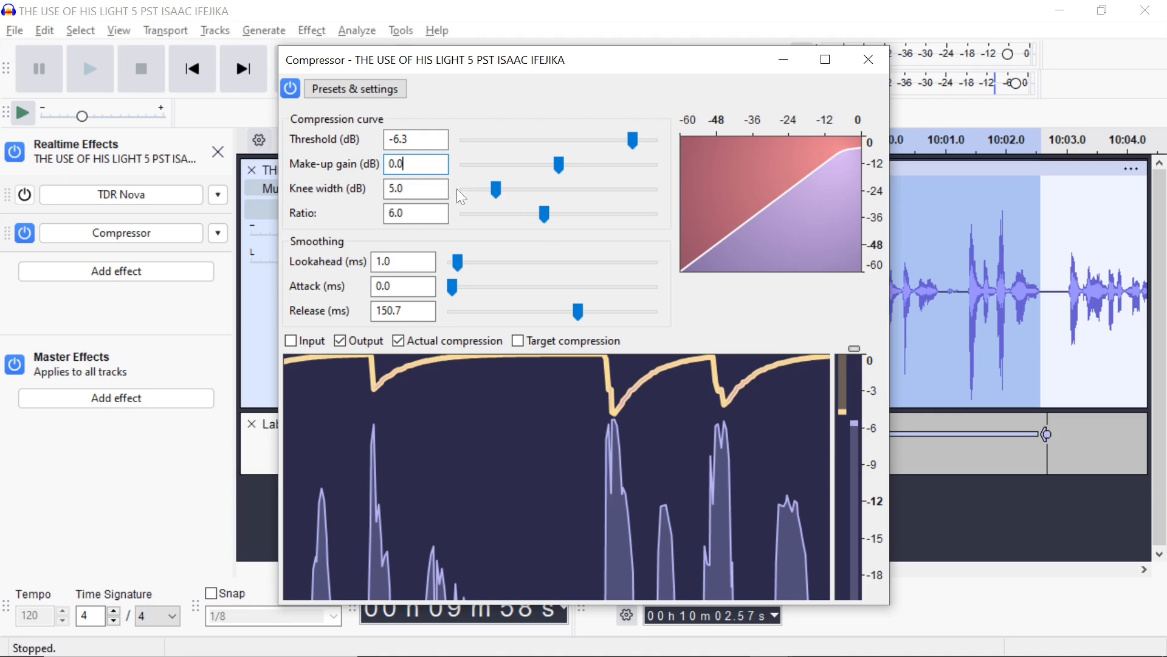
Set the Compressor's make-up gain to 3 dB and play the selected passage to check the output level.
{"action": "left_click_drag", "start_coordinate": [407, 164], "coordinate": [388, 164]}
{"action": "type", "text": "3"}
{"action": "key", "text": "space"}
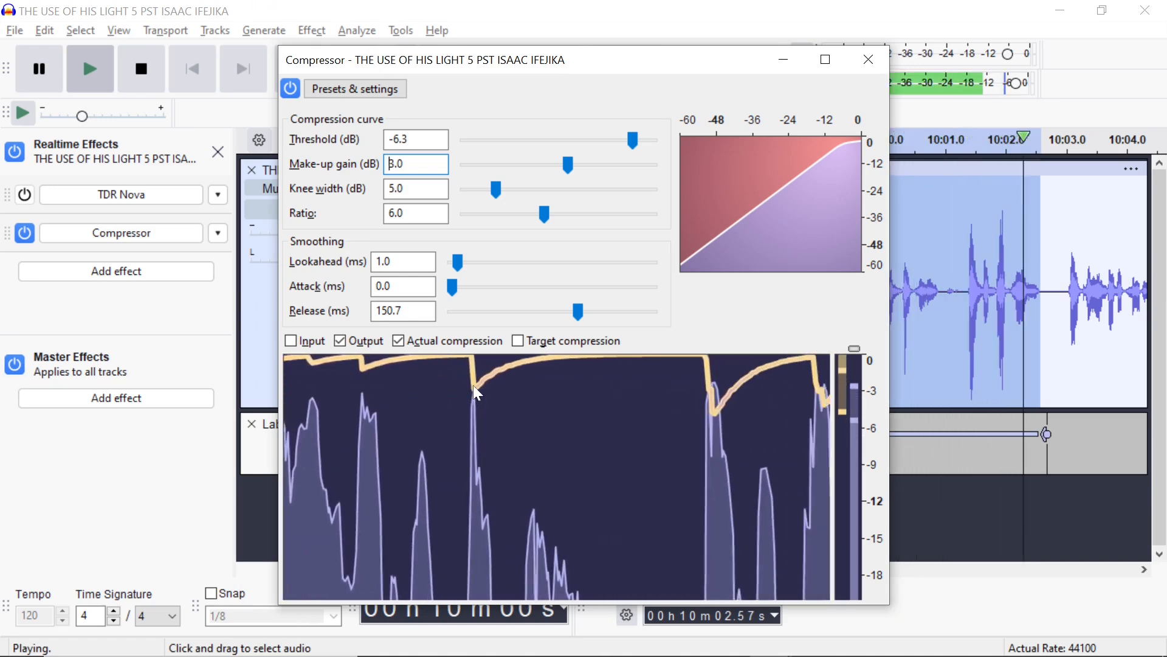
{"action": "key", "text": "space"}
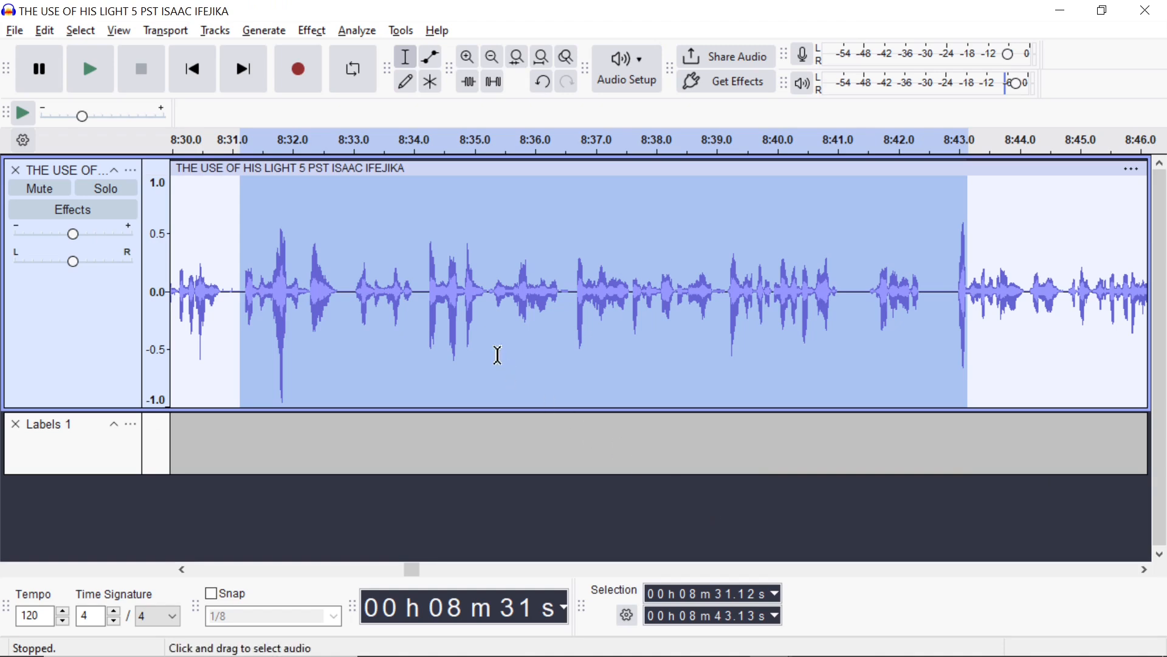
Open the Compressor effect for the selected passage of the voice track and set its threshold to -6.3 dB.
{"action": "left_click", "coordinate": [309, 31]}
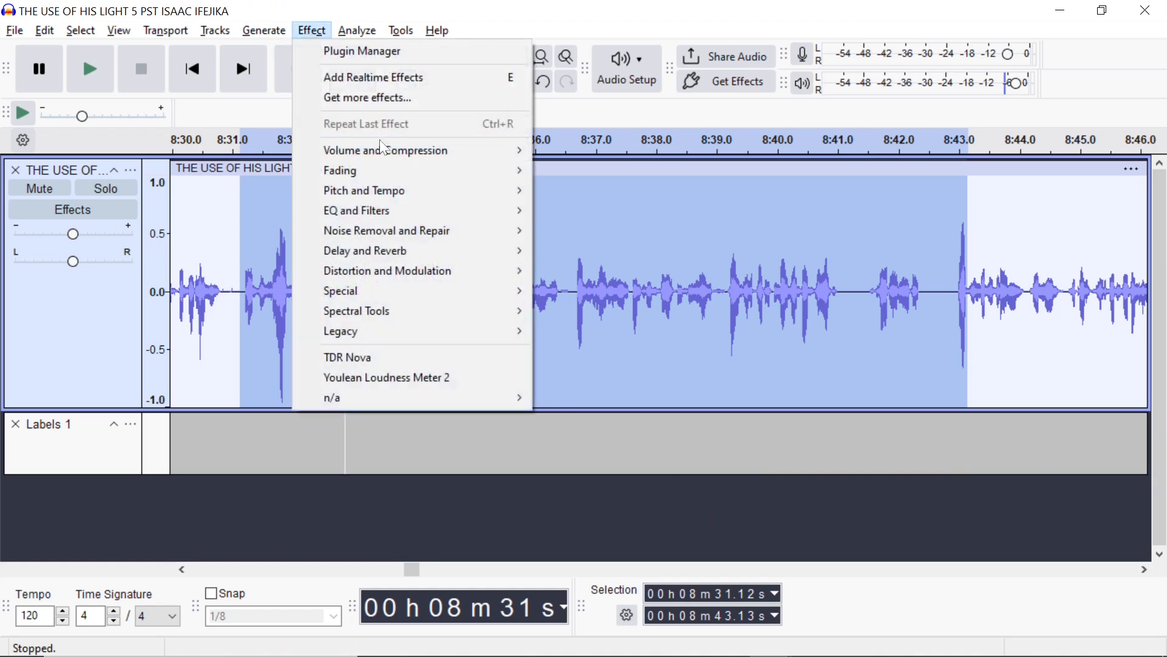
{"action": "mouse_move", "coordinate": [524, 146]}
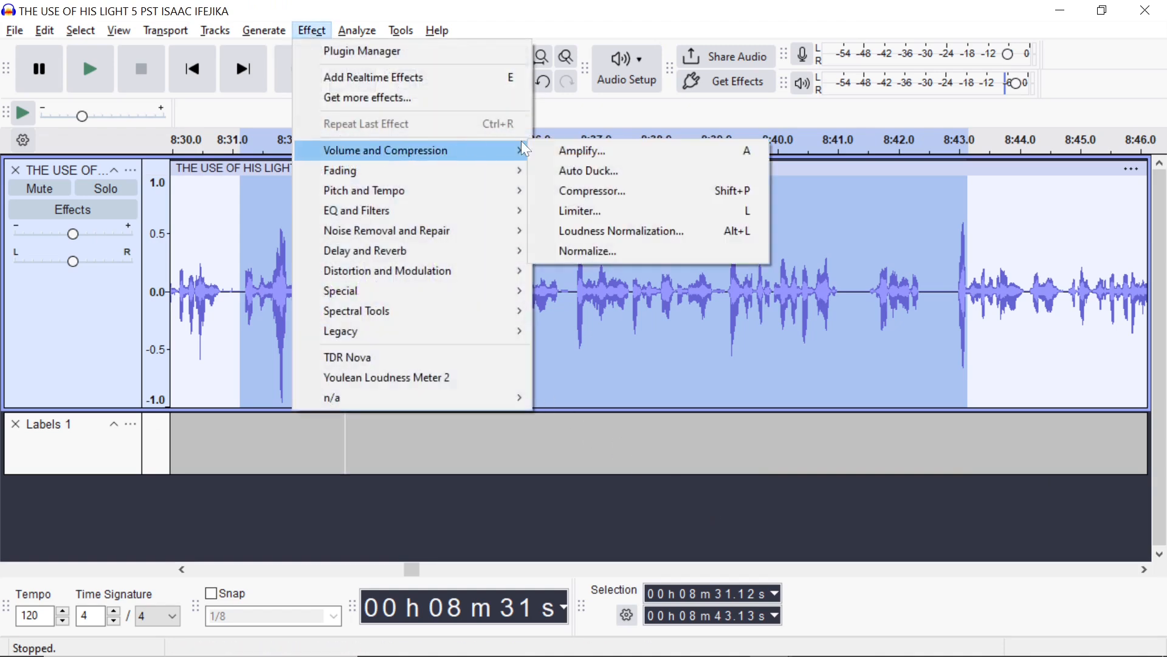
{"action": "left_click", "coordinate": [615, 191]}
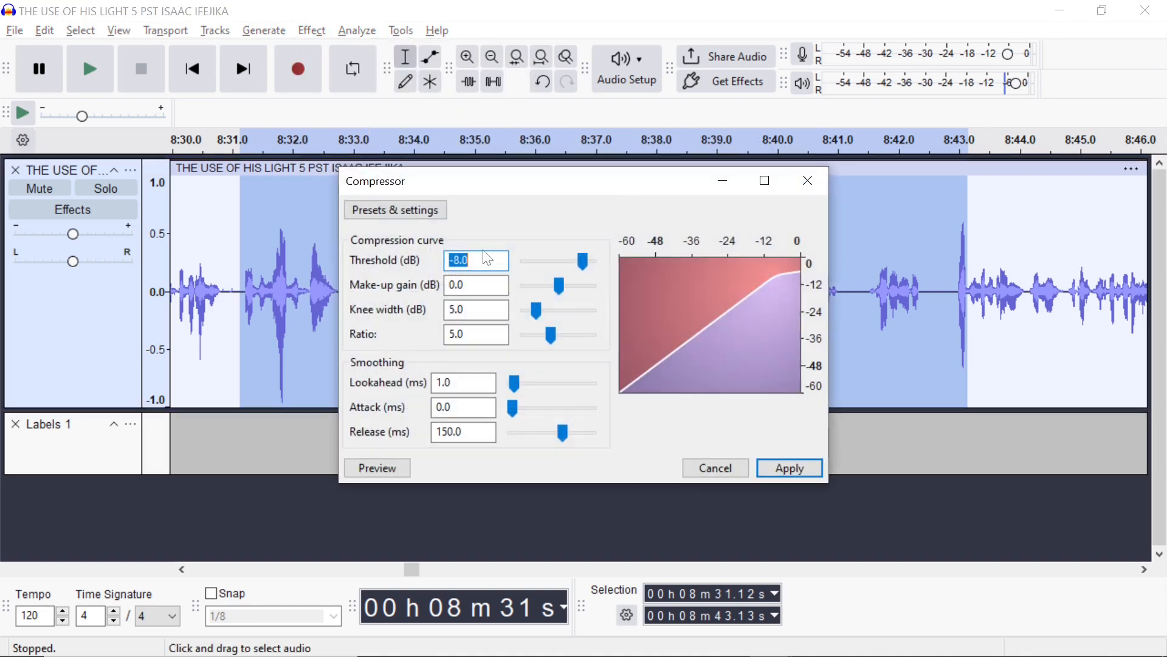
{"action": "left_click", "coordinate": [459, 260]}
{"action": "key", "text": "BackSpace"}
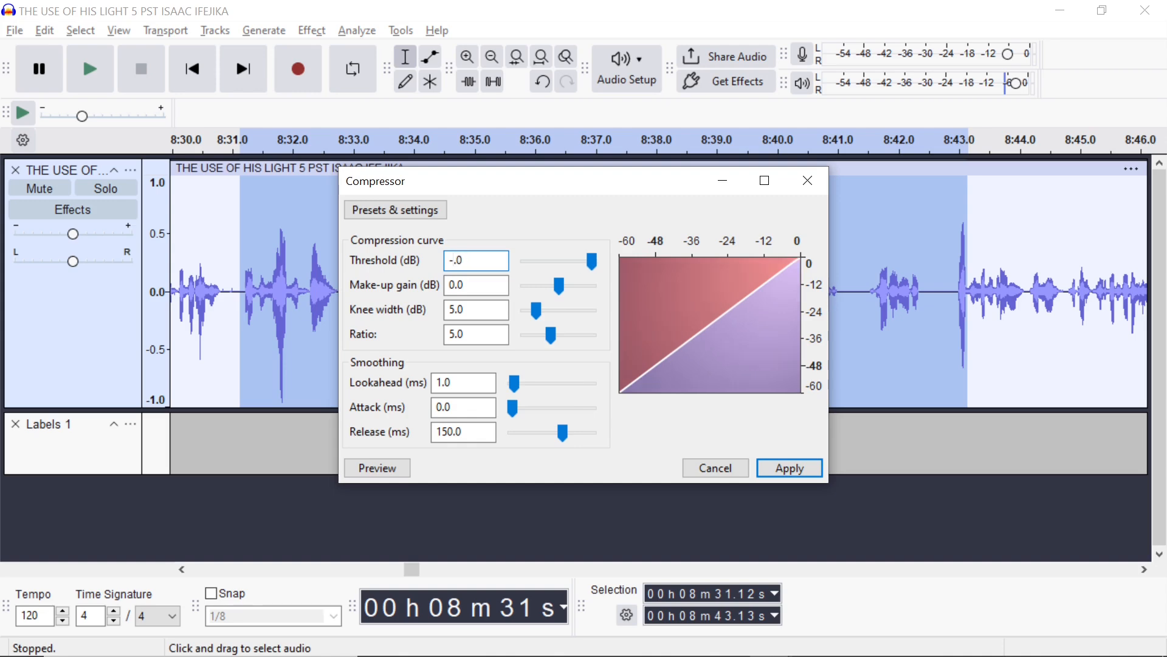
{"action": "type", "text": "6"}
{"action": "key", "text": "BackSpace"}
{"action": "type", "text": "3"}
Set the compression ratio to 6 and apply the Compressor to the selected passage.
{"action": "double_click", "coordinate": [442, 337]}
{"action": "type", "text": "65"}
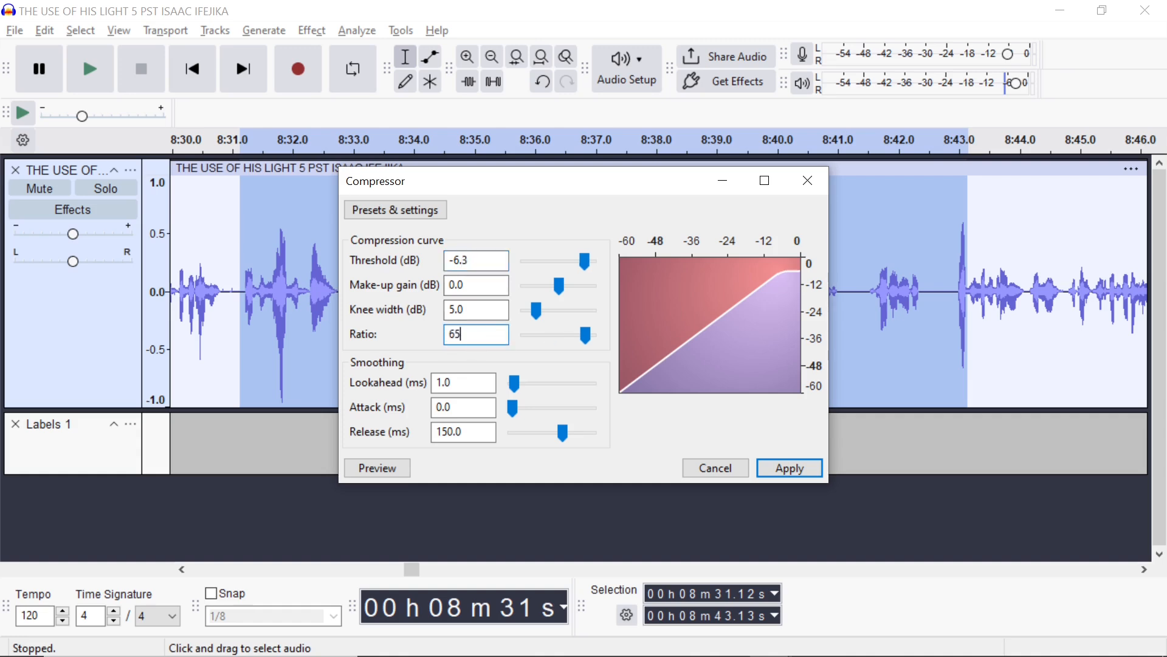
{"action": "key", "text": "BackSpace"}
{"action": "left_click", "coordinate": [780, 466]}
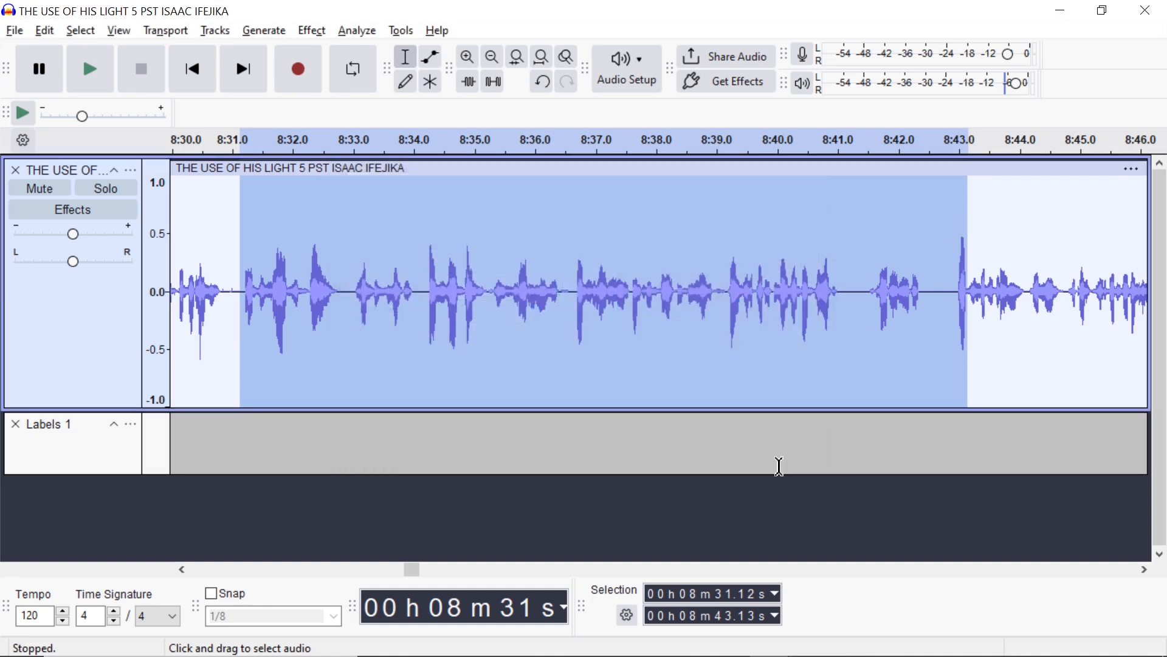